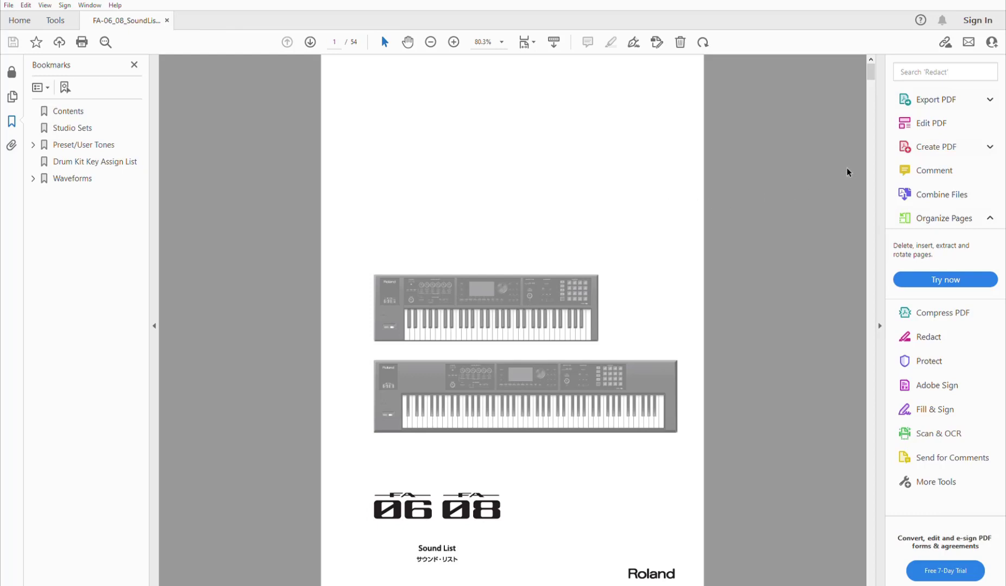
# Scroll the Sound List PDF from the cover past Studio Sets to the SuperNATURAL tables on page 15.
pyautogui.click(871, 71)
pyautogui.moveTo(871, 71); pyautogui.dragTo(873, 91)
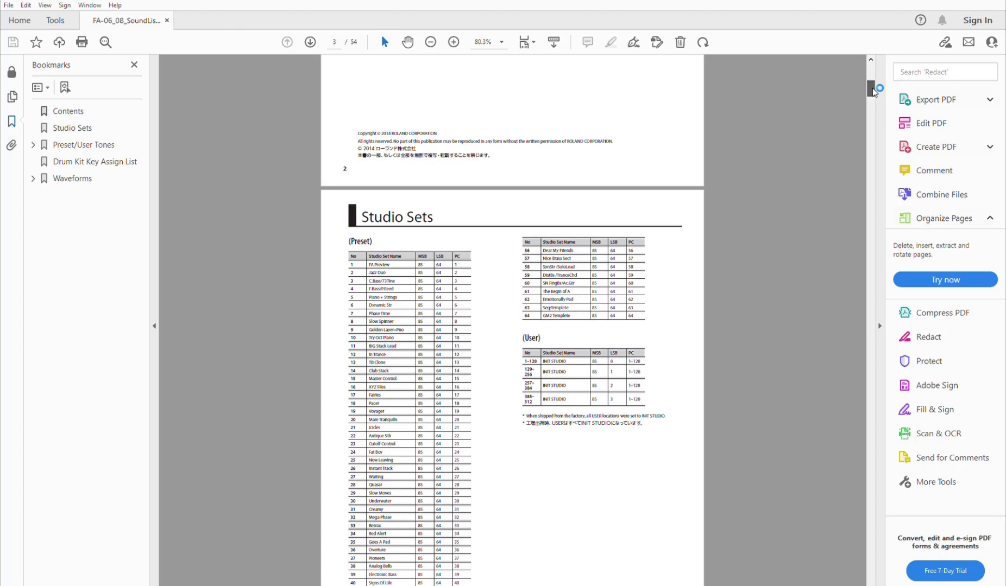
pyautogui.moveTo(873, 91); pyautogui.dragTo(882, 115)
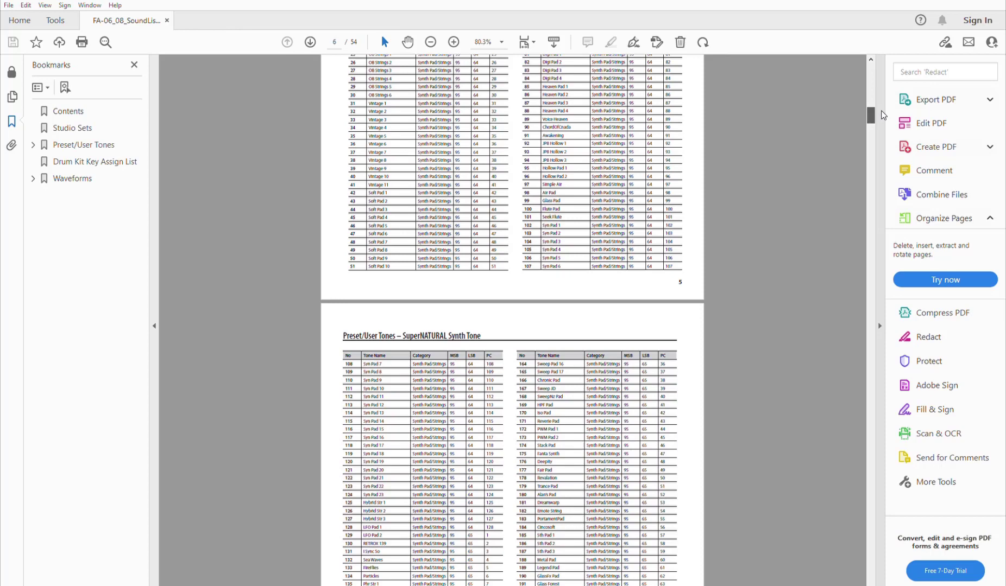
pyautogui.moveTo(883, 115); pyautogui.dragTo(883, 117)
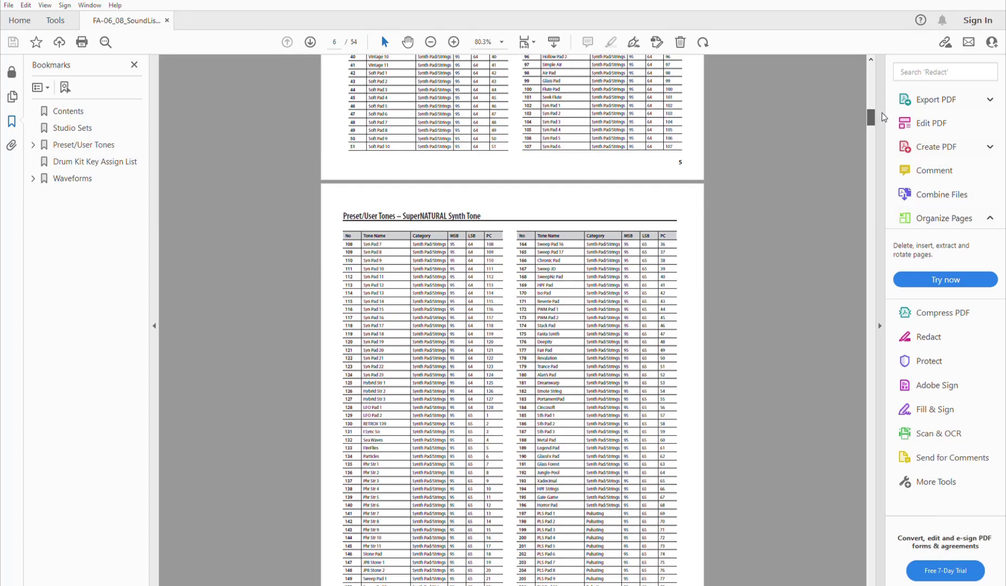
pyautogui.moveTo(884, 117); pyautogui.dragTo(883, 120)
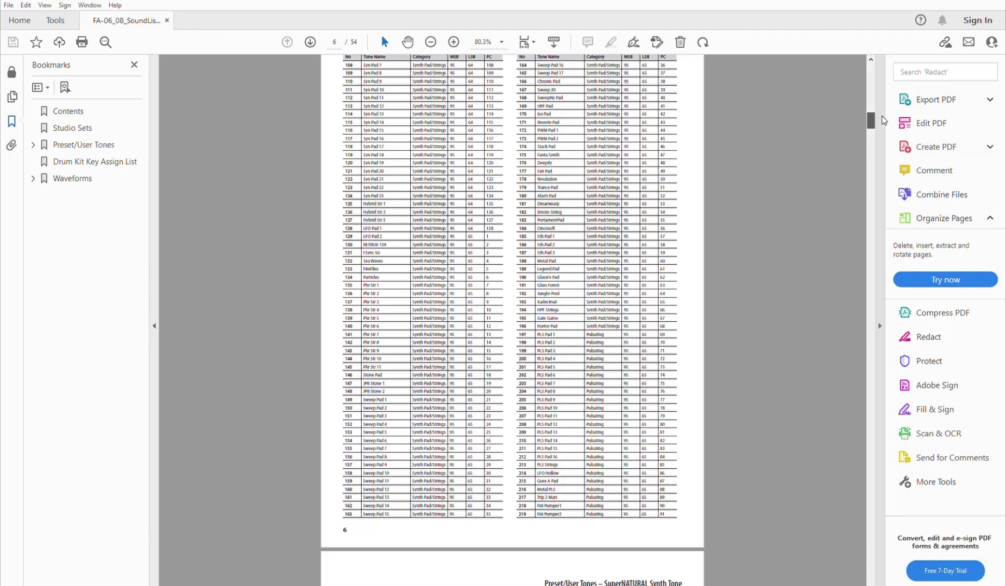
pyautogui.moveTo(883, 120); pyautogui.dragTo(885, 135)
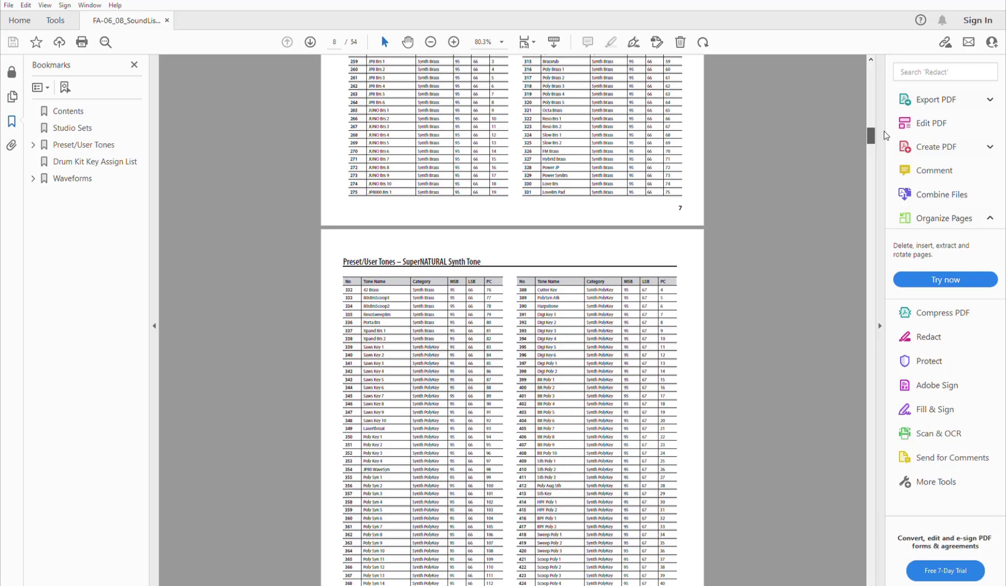
pyautogui.moveTo(885, 136); pyautogui.dragTo(902, 204)
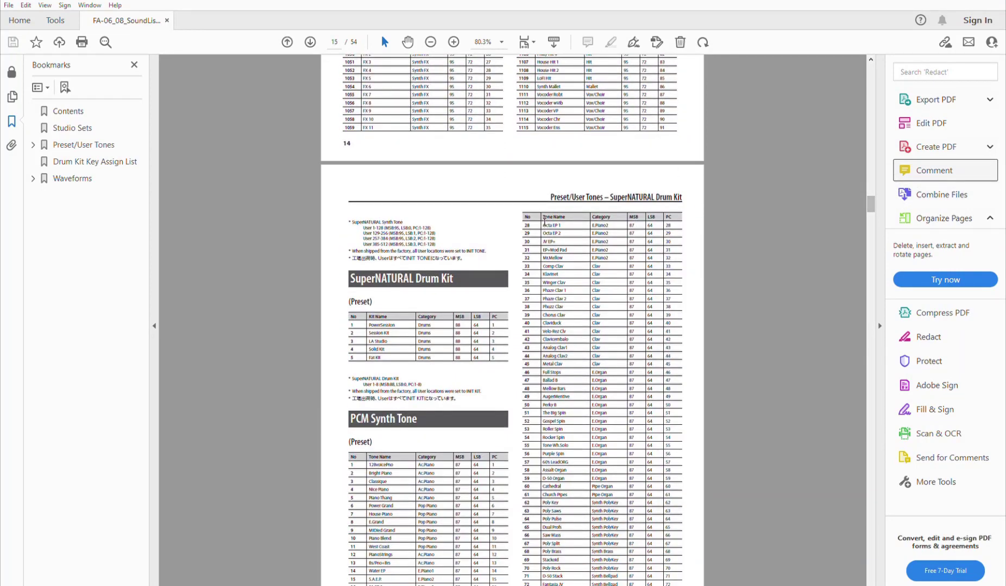
# Zoom the page 15 Drum Kit and PCM Synth Tone lists to 100%.
pyautogui.click(453, 42)
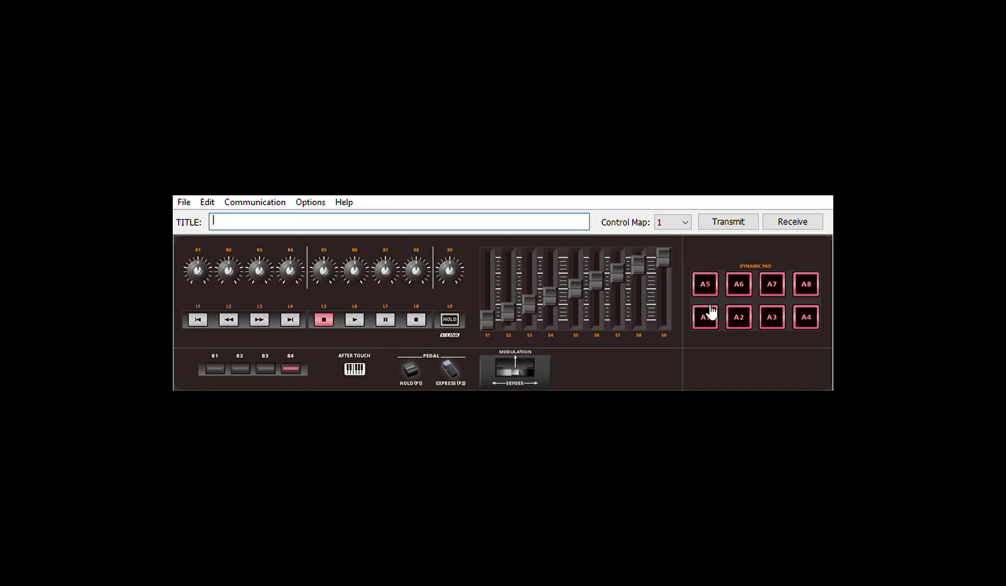
# Select dynamic pad A1 on Control Map 1.
pyautogui.click(707, 308)
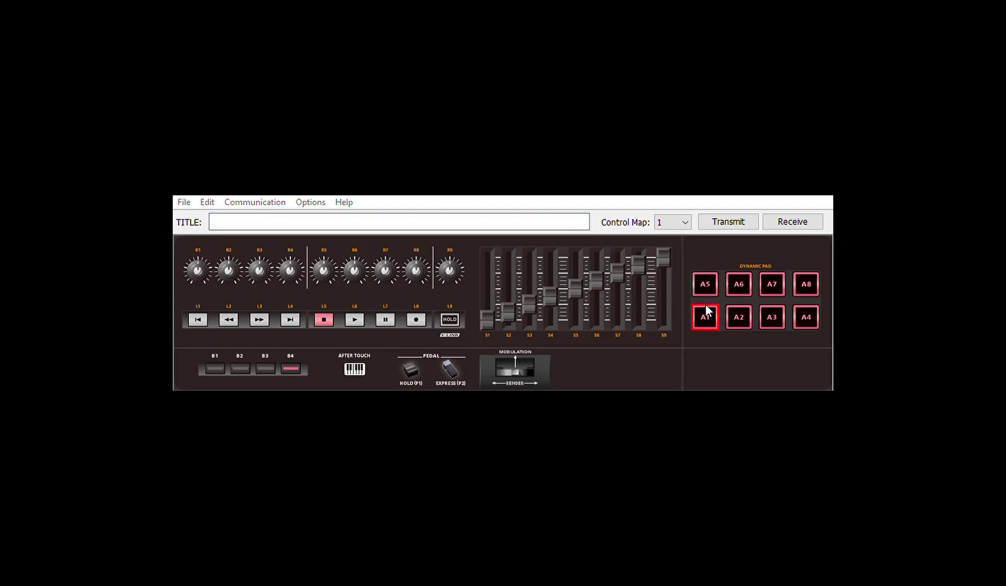
# Name pad A1 'Glass Pad' and set it to a Bank Select + Program Change channel message.
pyautogui.doubleClick(706, 314)
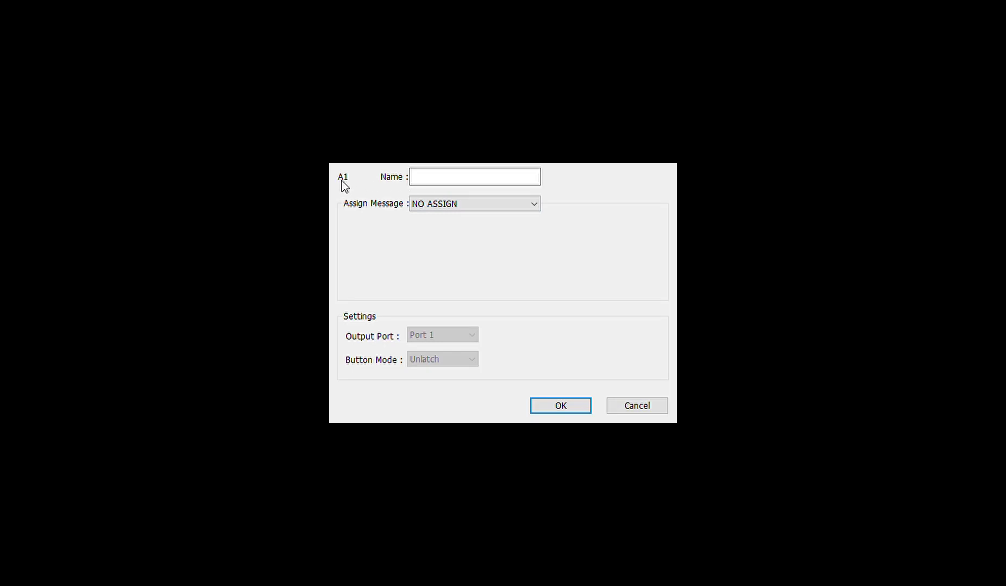
pyautogui.click(429, 179)
pyautogui.write('Glass Pad')
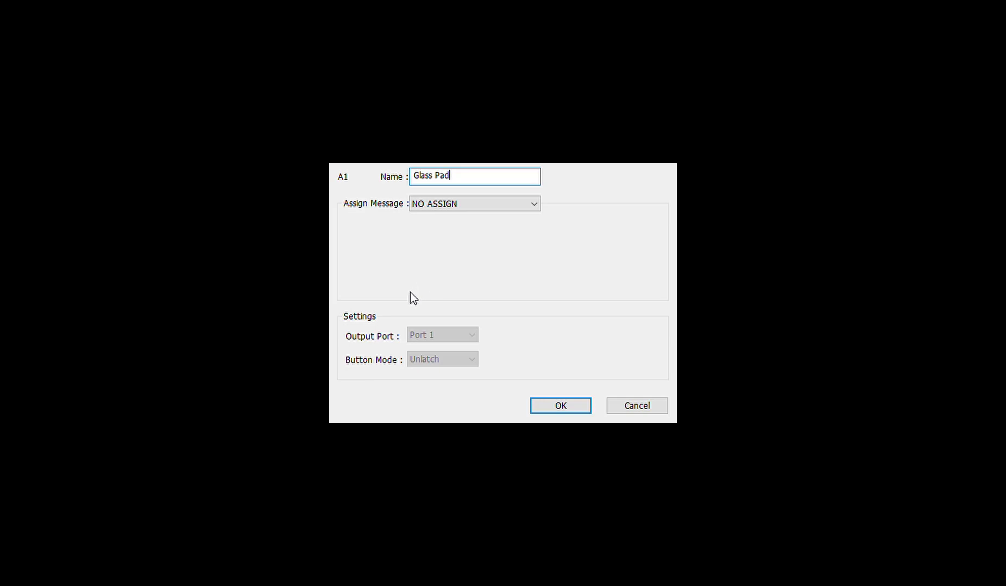
pyautogui.click(536, 203)
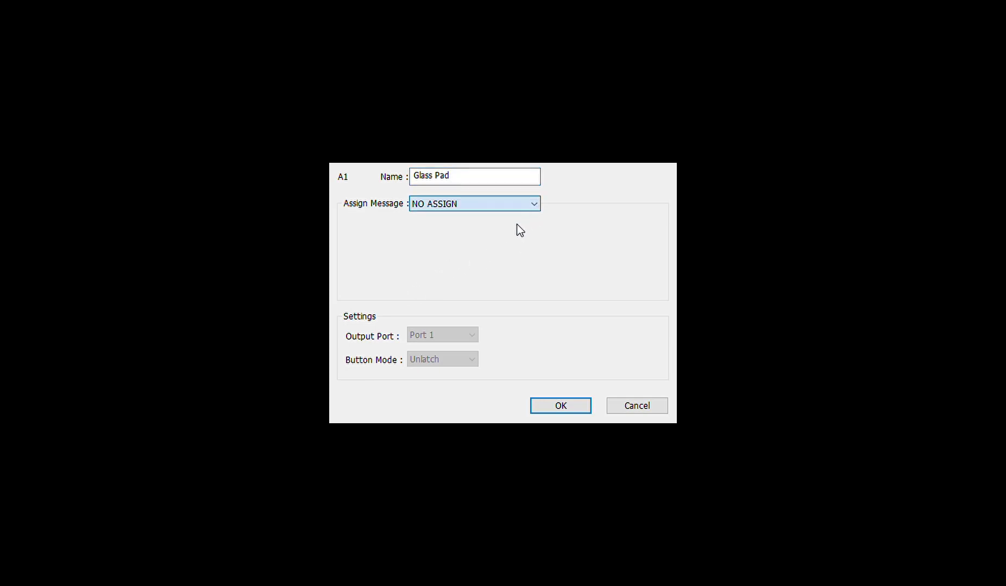
pyautogui.press('Down')
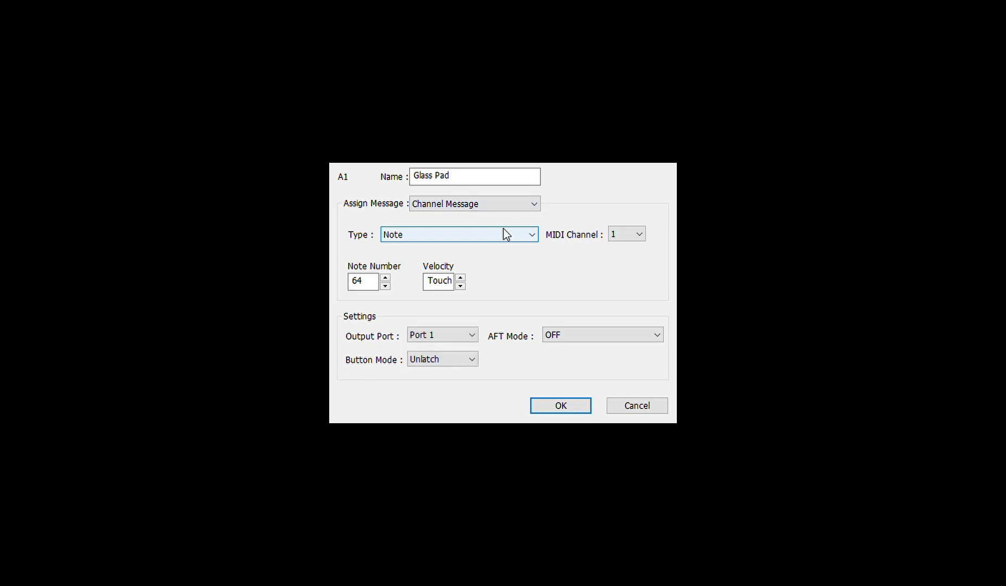
pyautogui.click(534, 239)
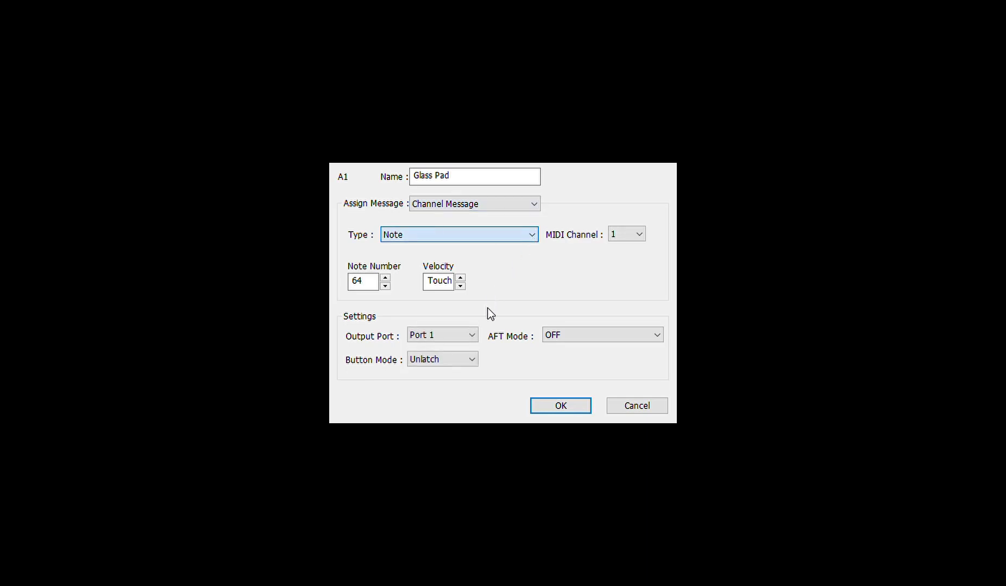
pyautogui.press('Down')
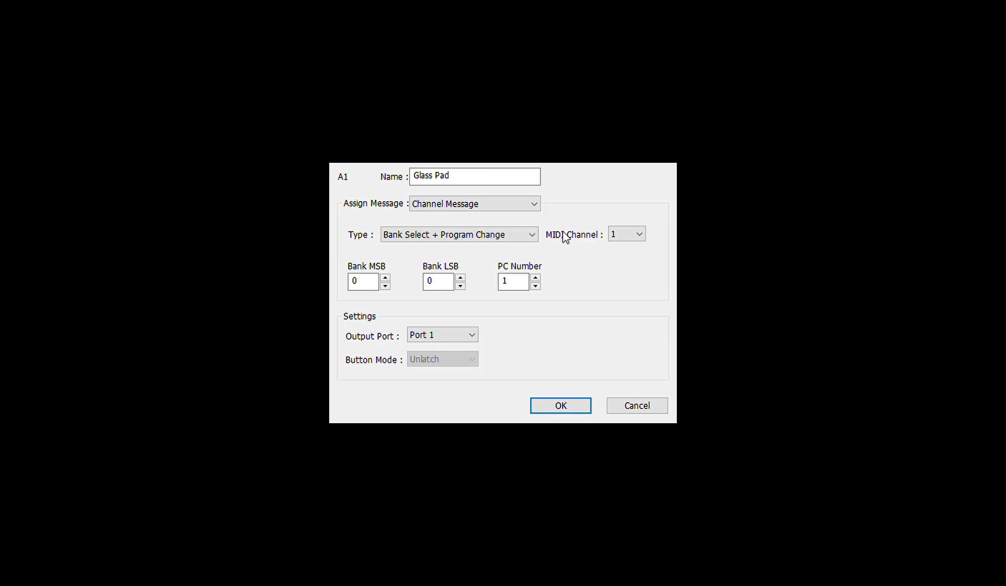
# Enter Bank MSB 95, Bank LSB 64 and PC Number 99 for pad A1 and confirm.
pyautogui.click(380, 287)
pyautogui.press('BackSpace')
pyautogui.write('95')
pyautogui.press('BackSpace')
pyautogui.write('64')
pyautogui.click(523, 284)
pyautogui.press('BackSpace')
pyautogui.write('99')
pyautogui.press('Return')
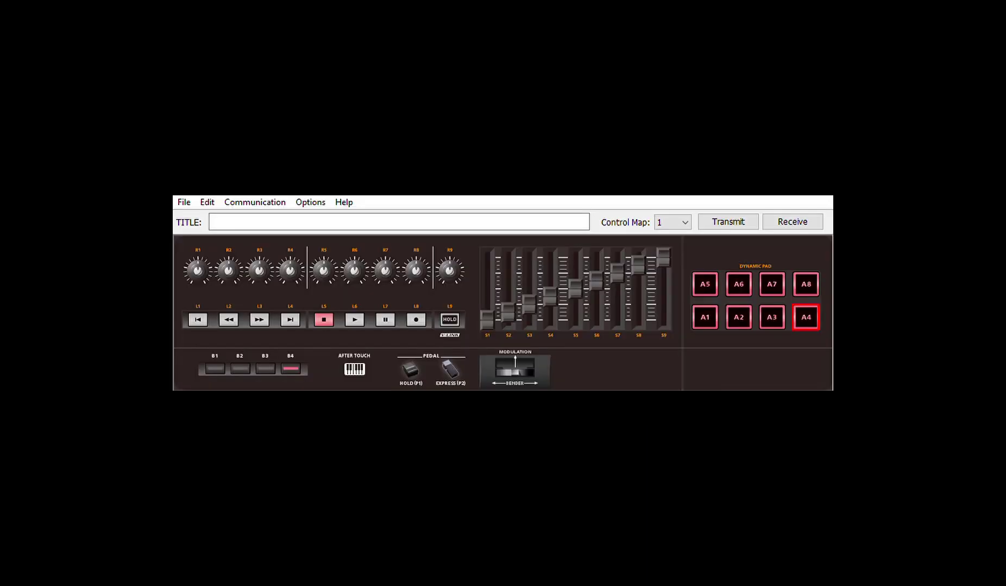
# Select dynamic pad A5 and bring up its settings dialog.
pyautogui.click(706, 277)
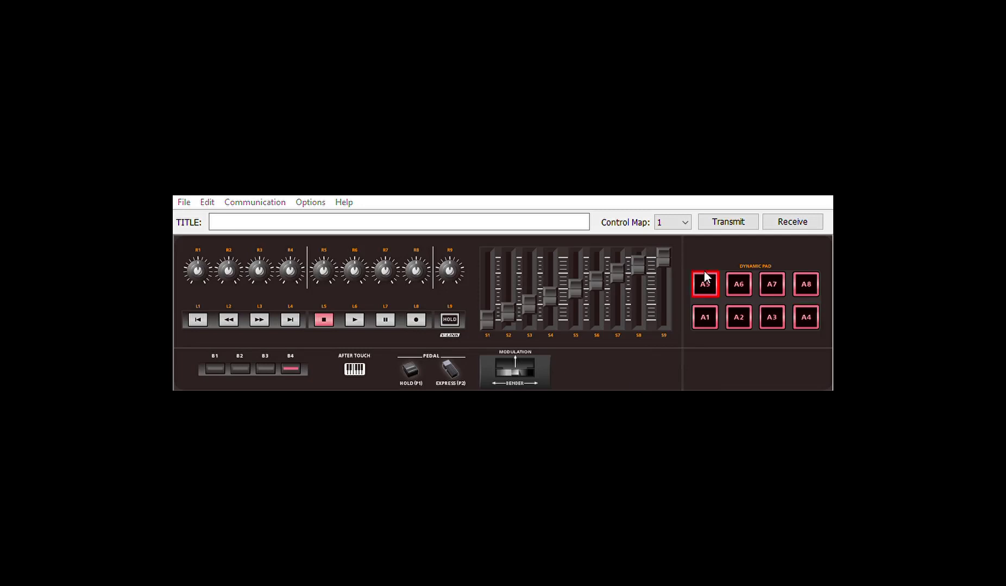
pyautogui.press('Return')
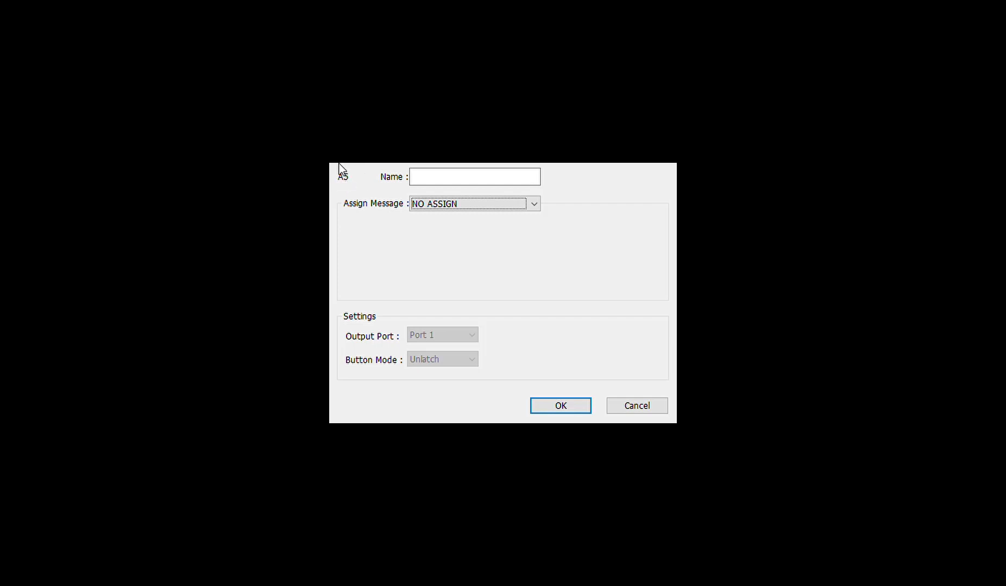
# Name pad A5 'Hymn Practice' and set its Assign Message to Channel Message.
pyautogui.click(443, 182)
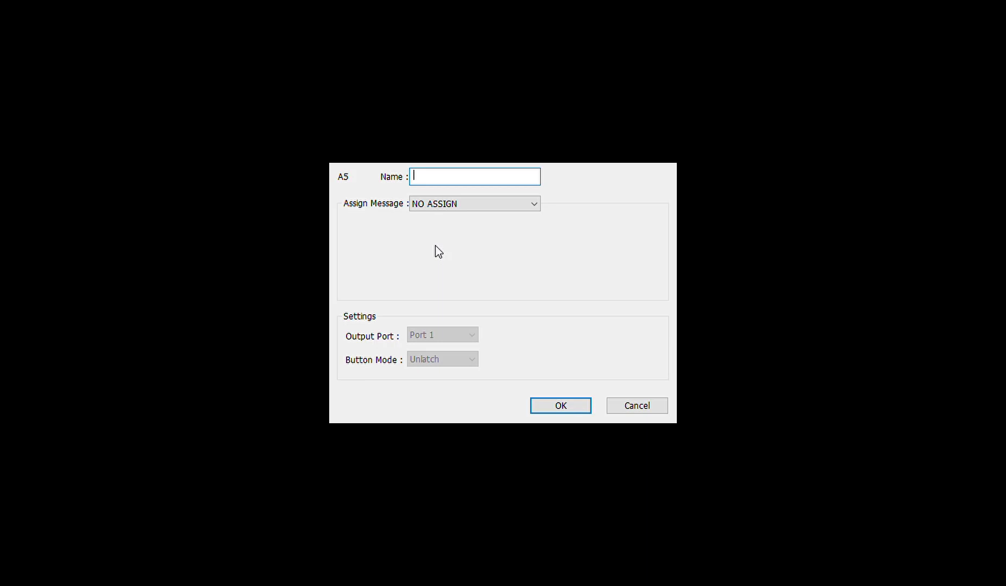
pyautogui.write('Hymn Practice')
pyautogui.click(536, 206)
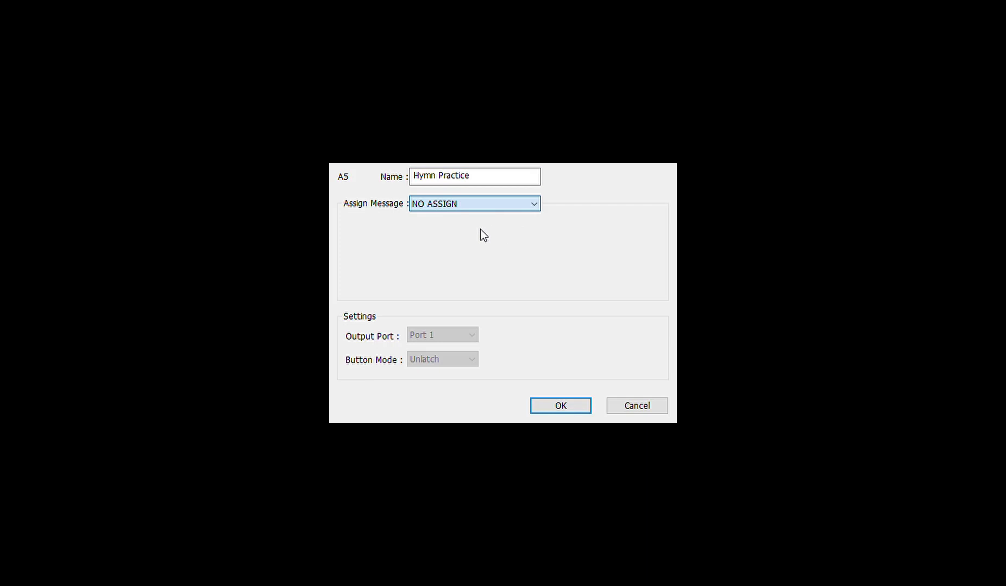
pyautogui.press('Down')
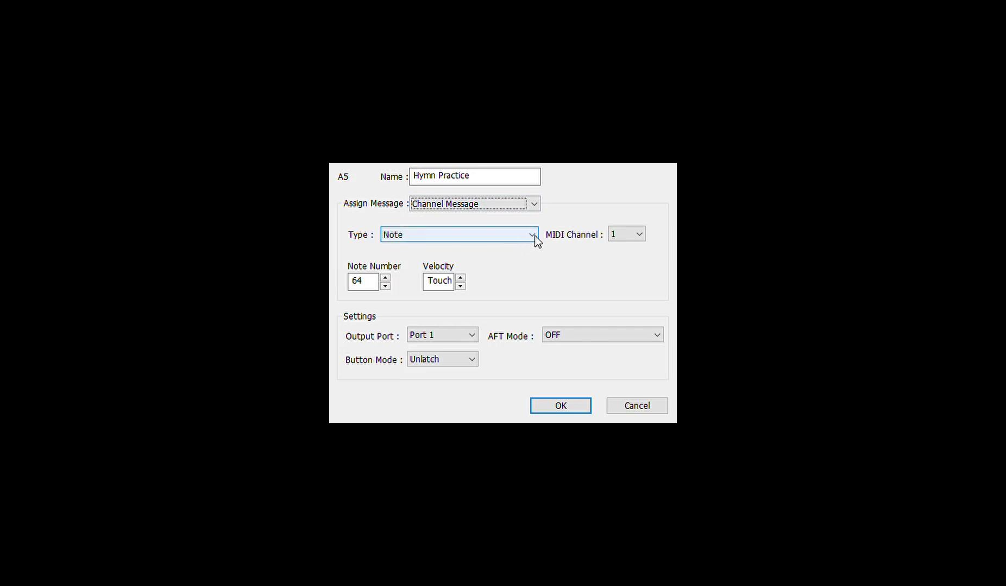
# Switch pad A5 to Bank Select + Program Change with Bank MSB 85.
pyautogui.click(516, 241)
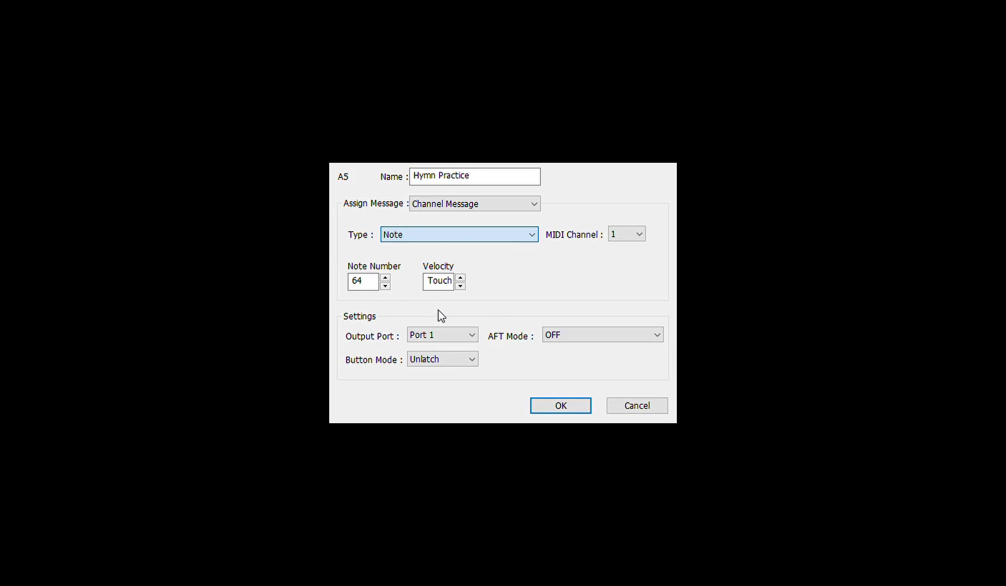
pyautogui.press('Down')
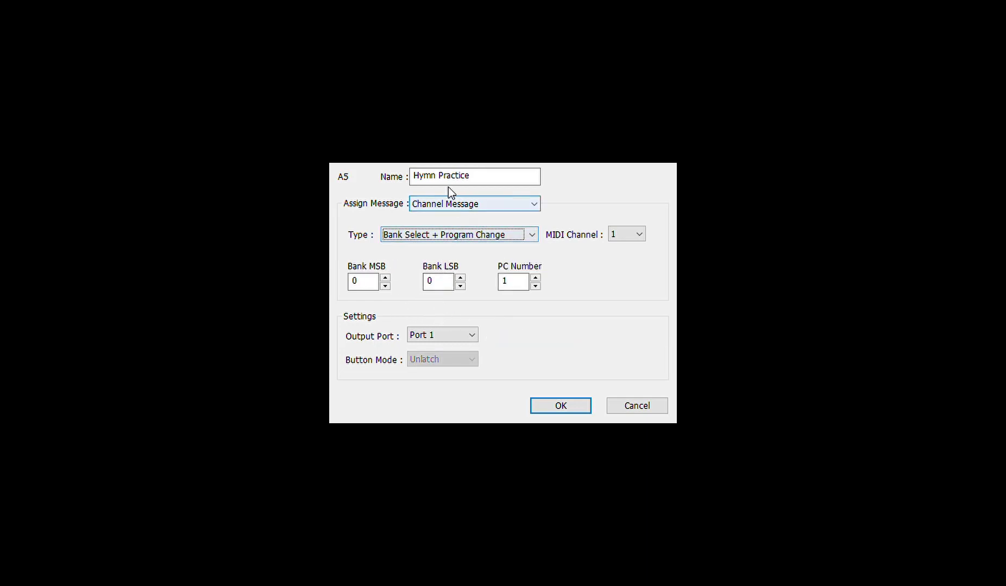
pyautogui.click(373, 287)
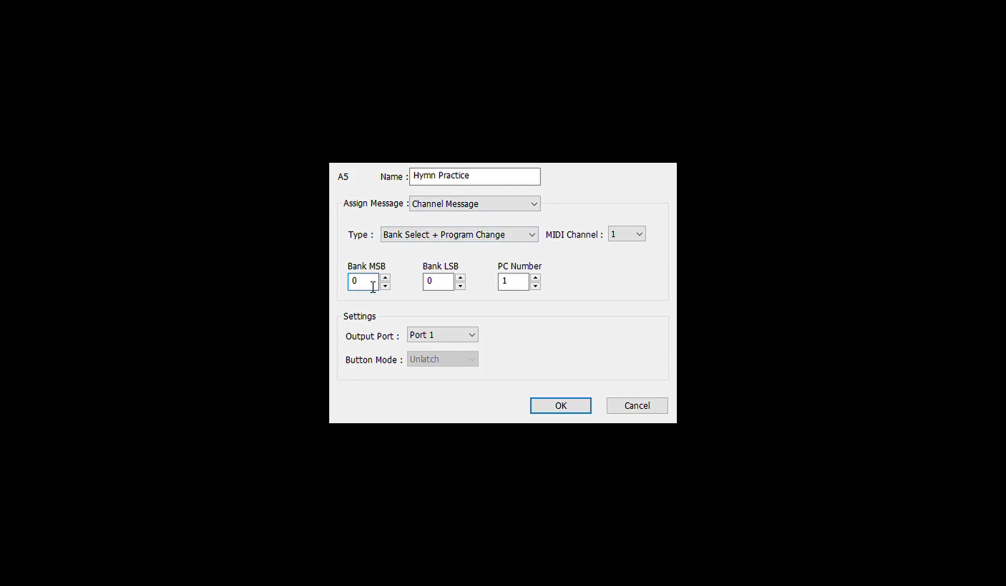
pyautogui.press('BackSpace')
pyautogui.write('85')
pyautogui.click(528, 287)
# Set pad A5's PC Number to 13 and its MIDI channel to 15.
pyautogui.press('BackSpace')
pyautogui.write('13')
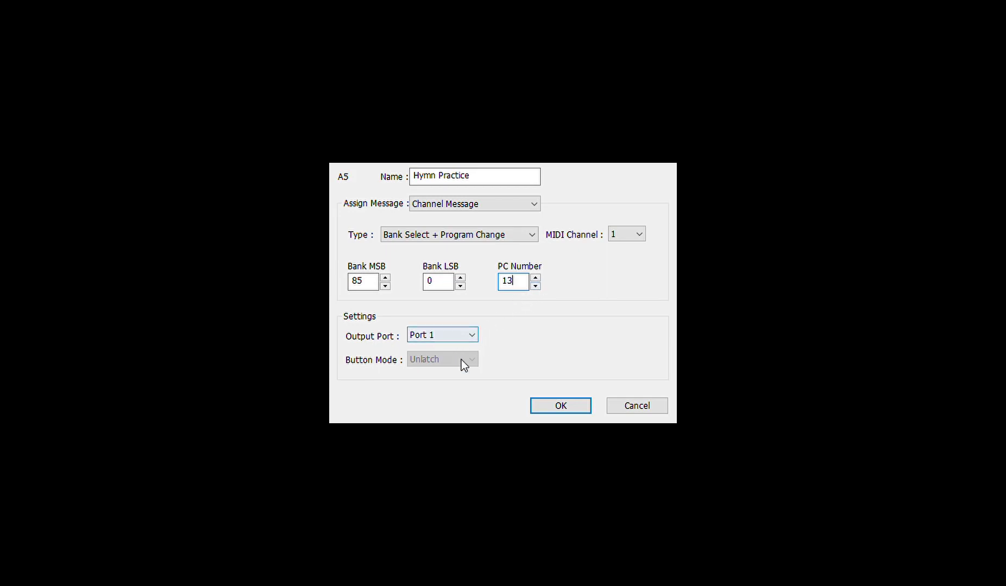
pyautogui.click(643, 232)
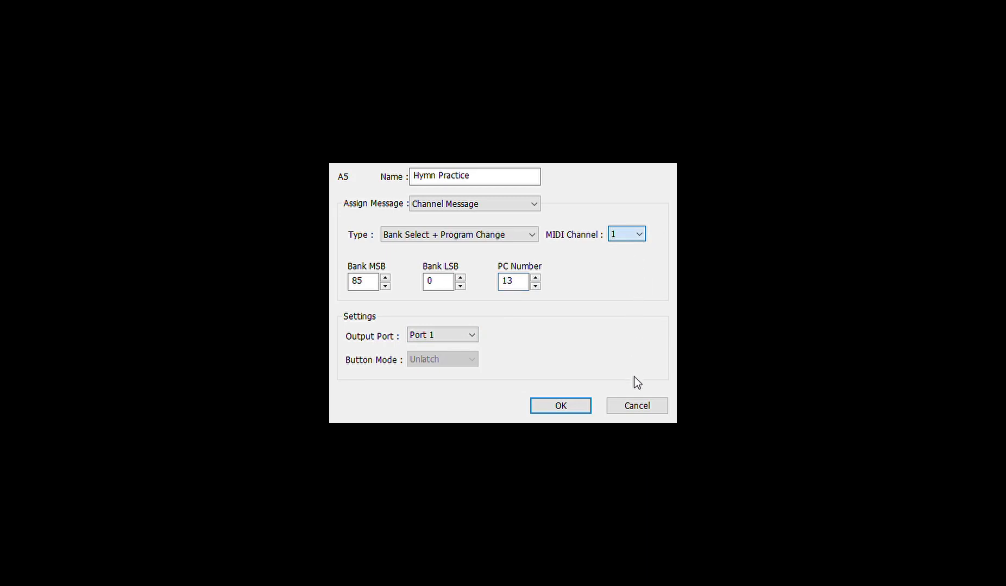
pyautogui.write('15')
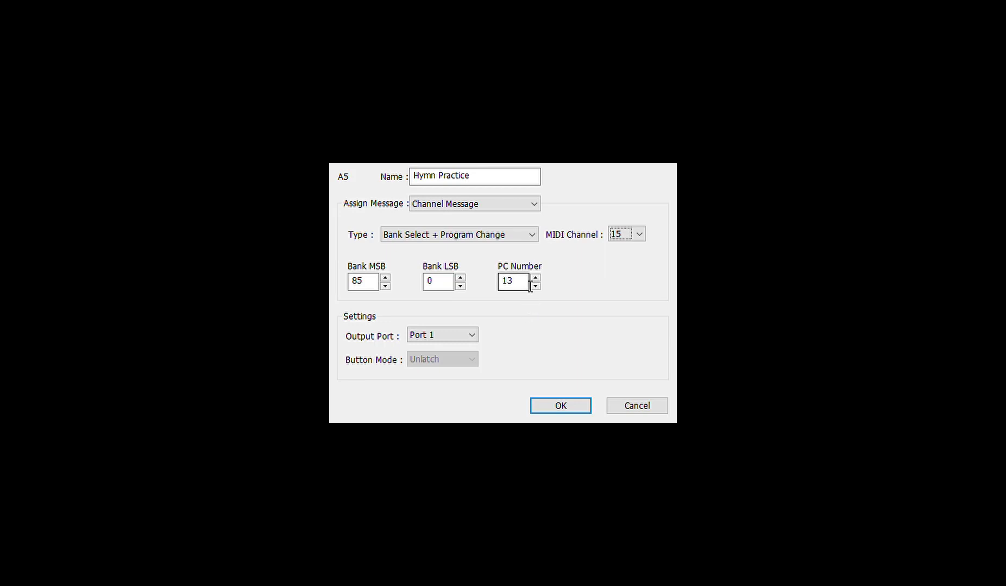
# Confirm pad A5's assignment and title the control map 'FA-06 Experiment'.
pyautogui.click(561, 402)
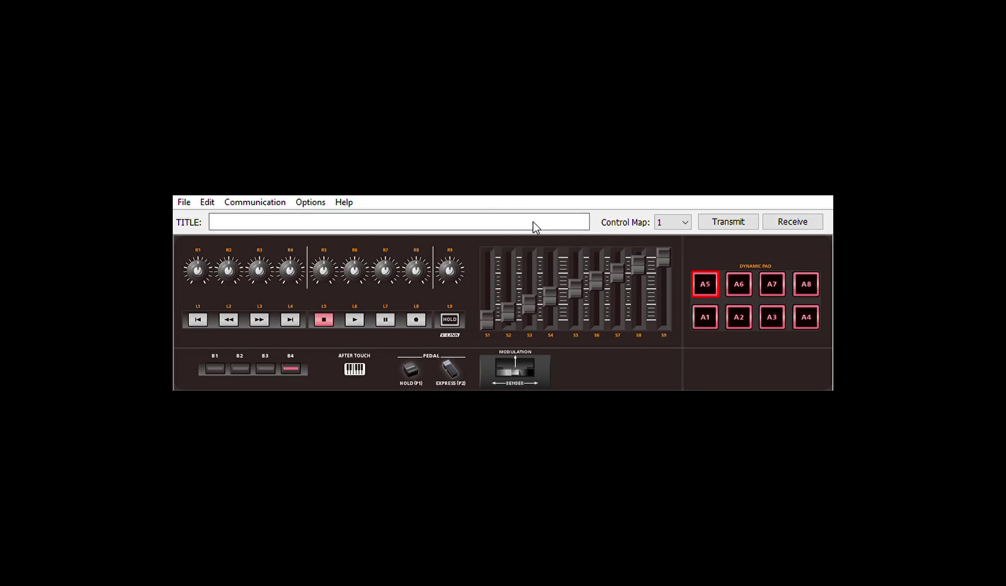
pyautogui.click(239, 224)
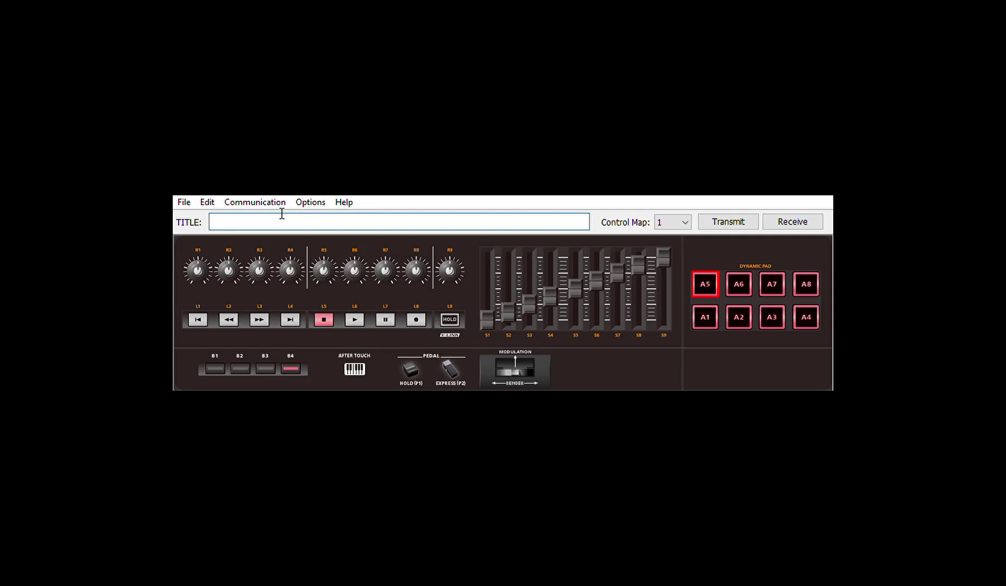
pyautogui.write('FA-06 Experiment')
# Clear the current Control Map value for the FA-06 Experiment map so 13 can be entered.
pyautogui.hotkey('ctrl', 'a')
pyautogui.press('BackSpace')
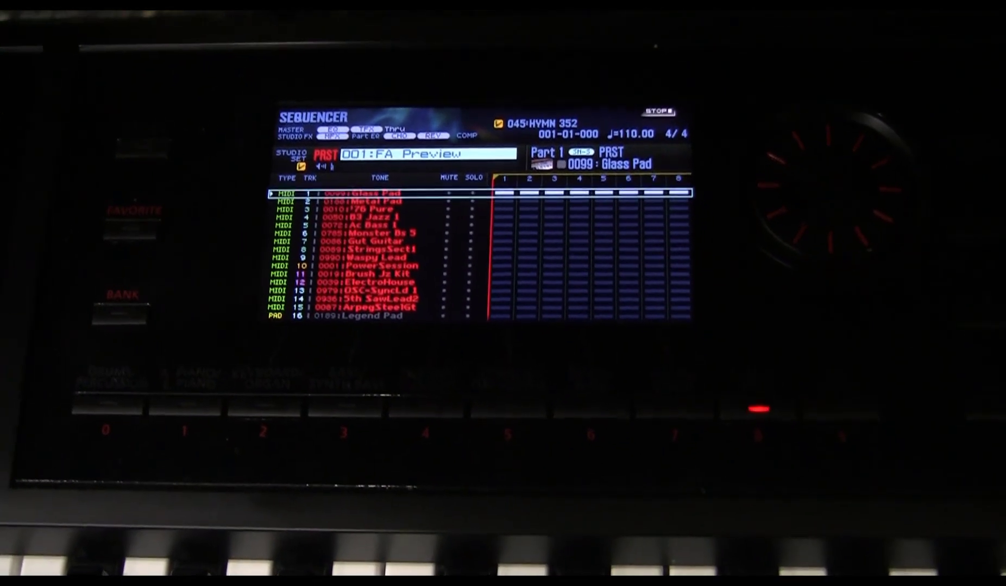
# Recall user studio set 013:HYMN PRACTICE on the FA-06 from the controller.
pyautogui.press('1')
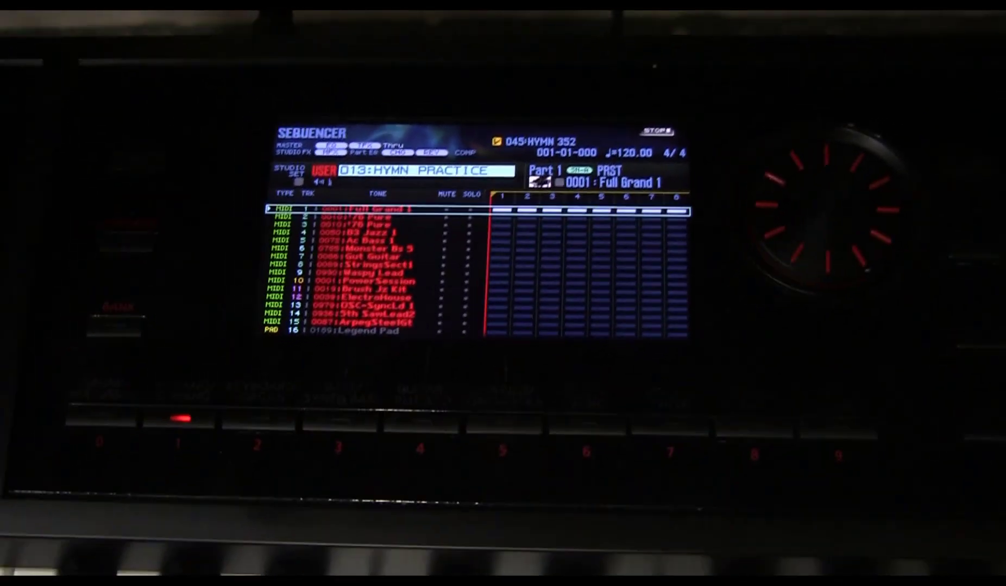